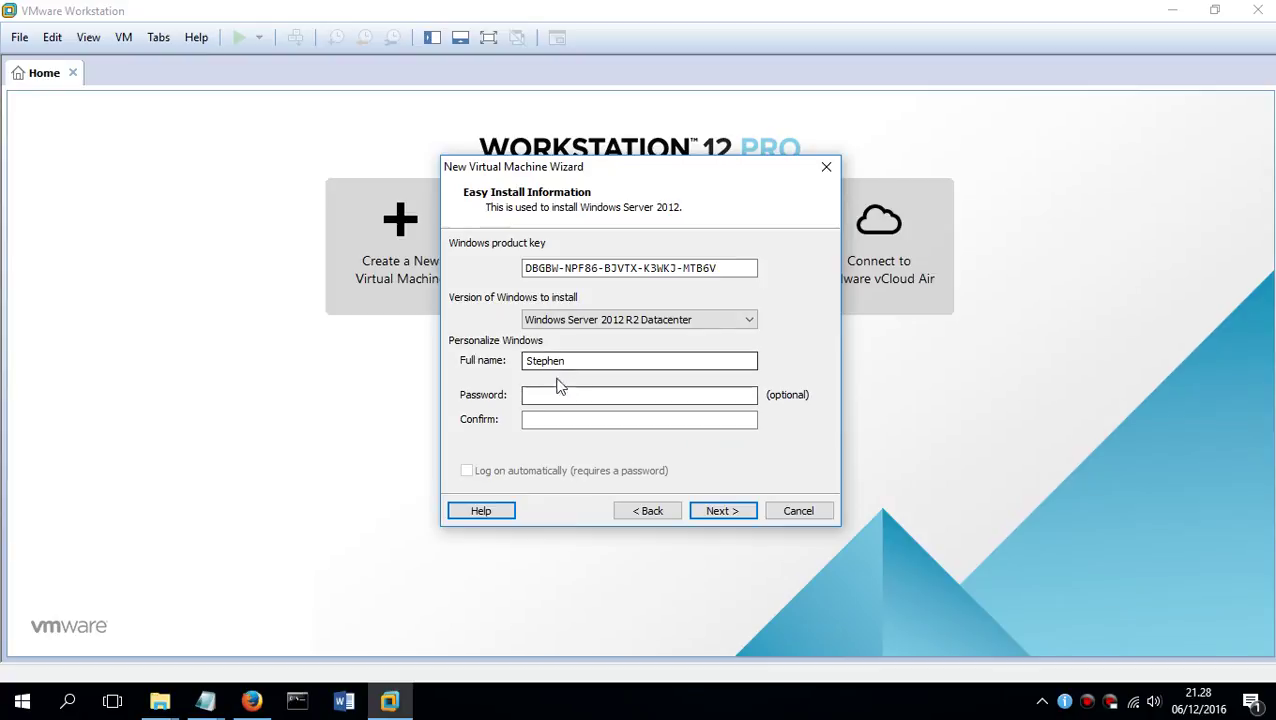
# Replace the owner's full name in the Easy Install information with a new name
pyautogui.click(555, 391)
pyautogui.doubleClick(581, 358)
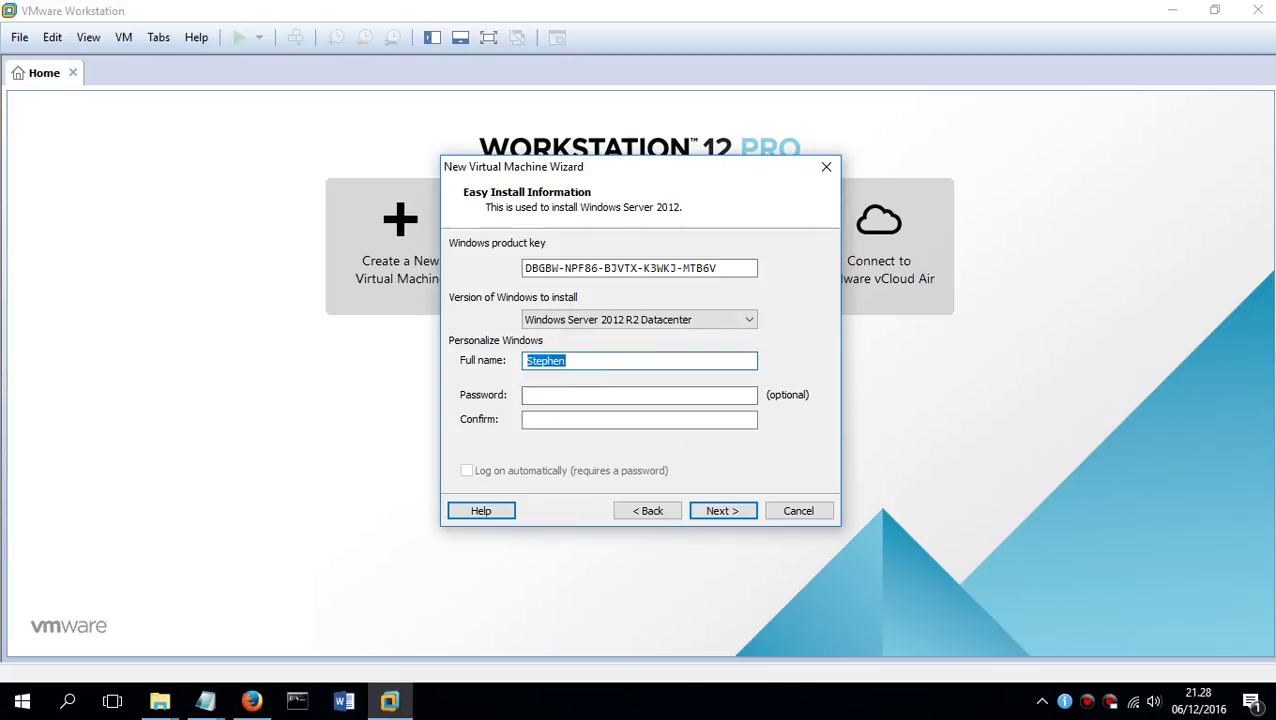
pyautogui.write('5371AWAN')
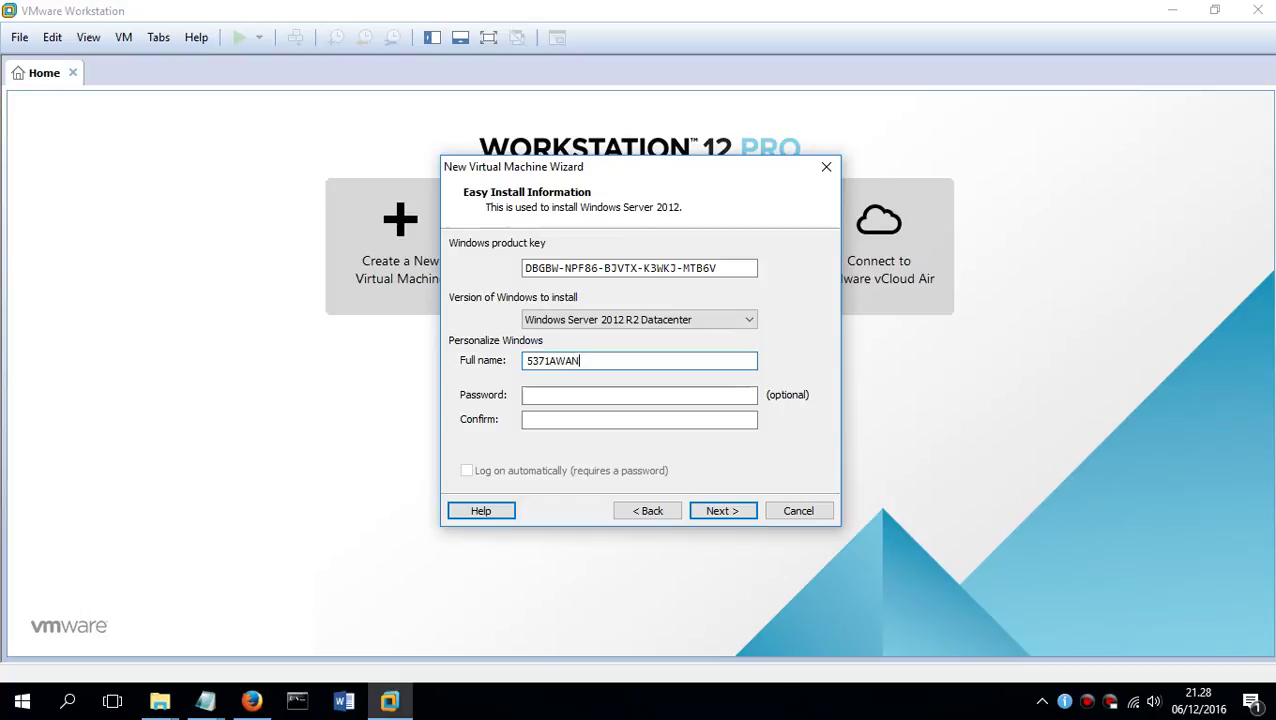
pyautogui.press('Return')
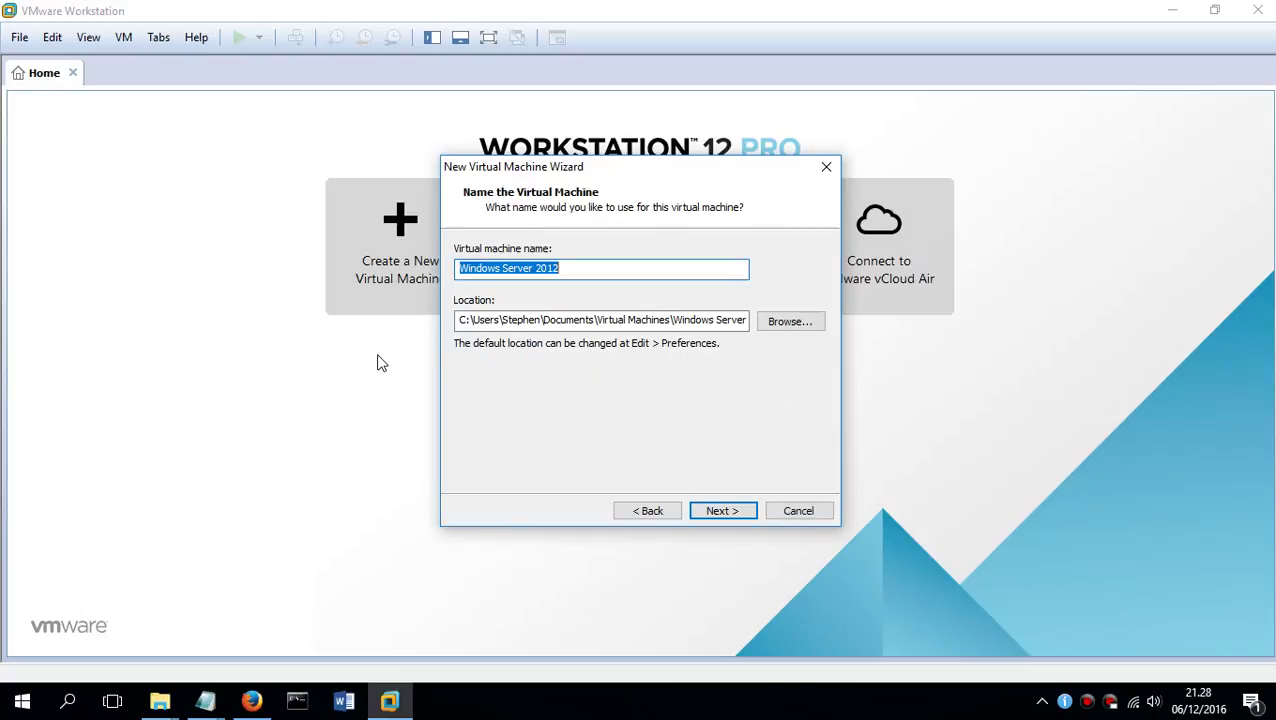
# Append a custom suffix to the suggested VM name, keep the 60 GB disk, and open hardware customization
pyautogui.press('End')
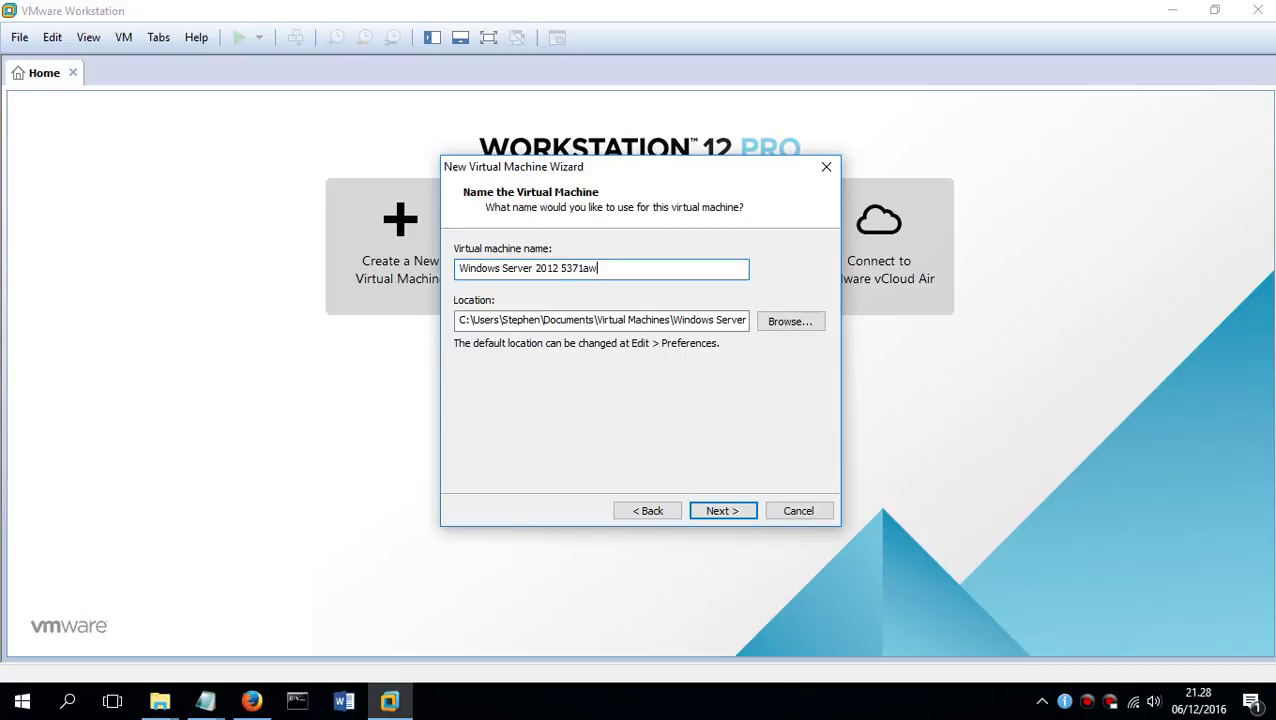
pyautogui.press('Return')
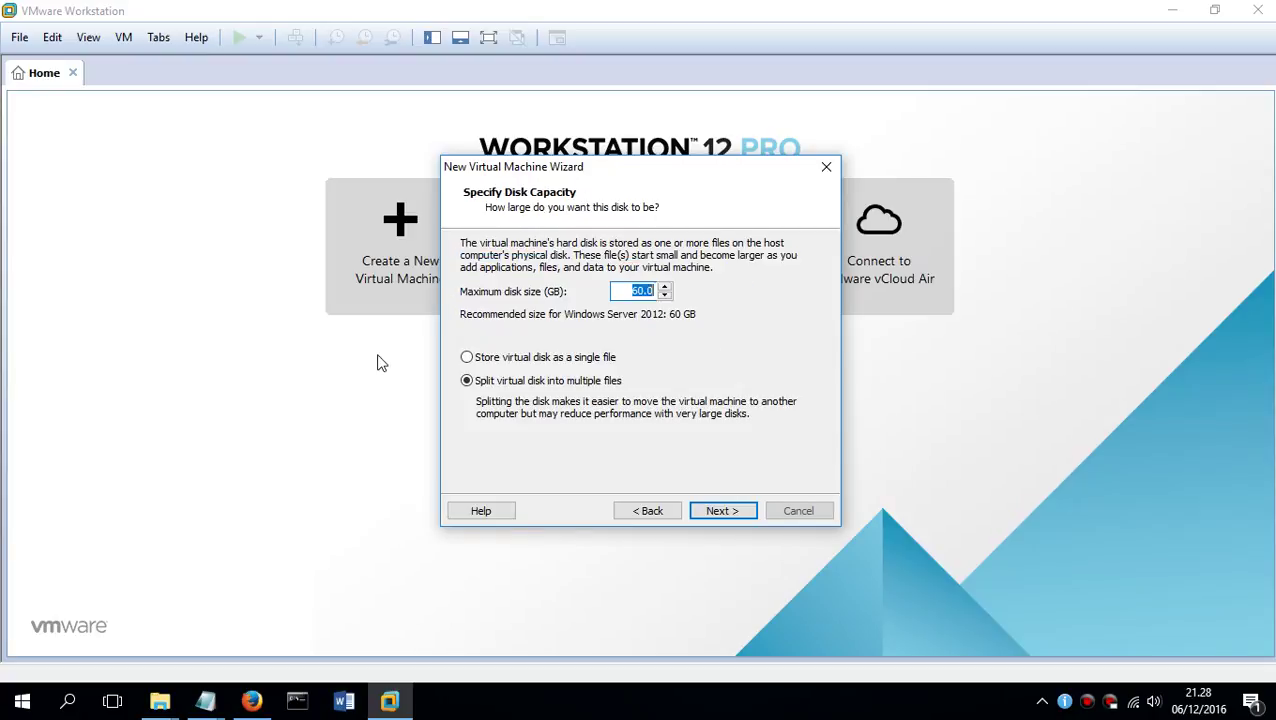
pyautogui.click(719, 511)
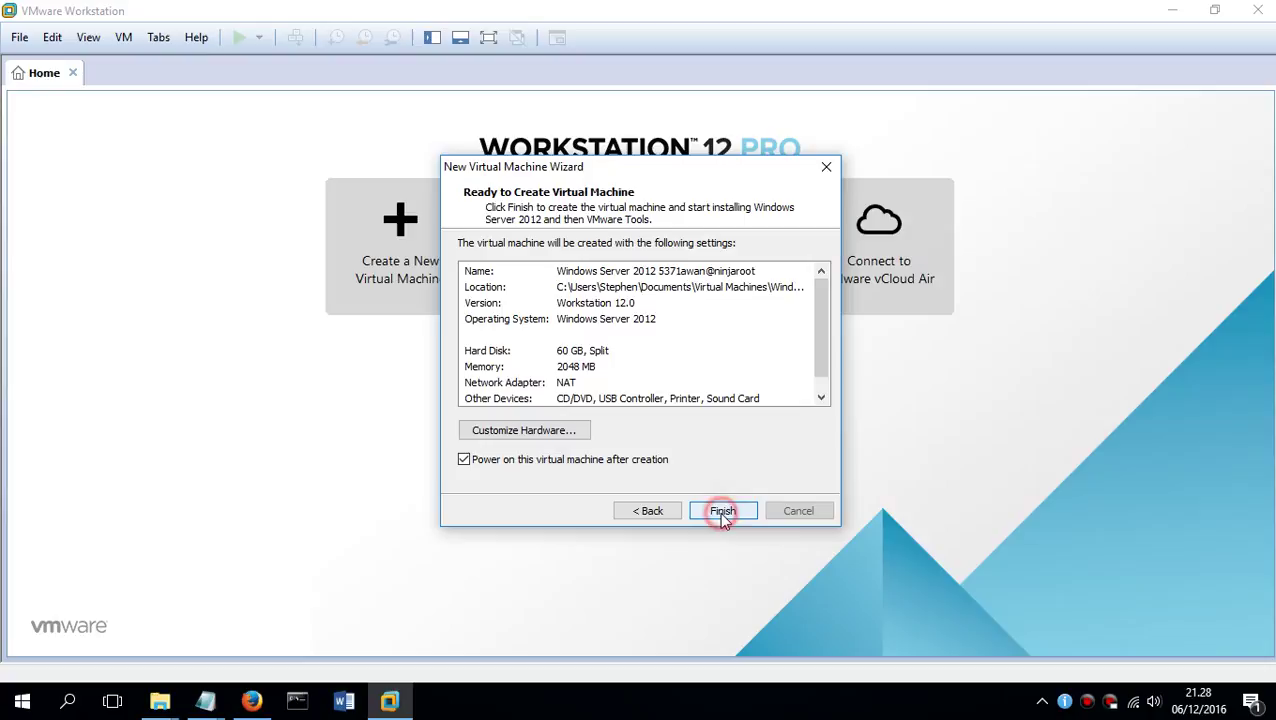
pyautogui.click(531, 431)
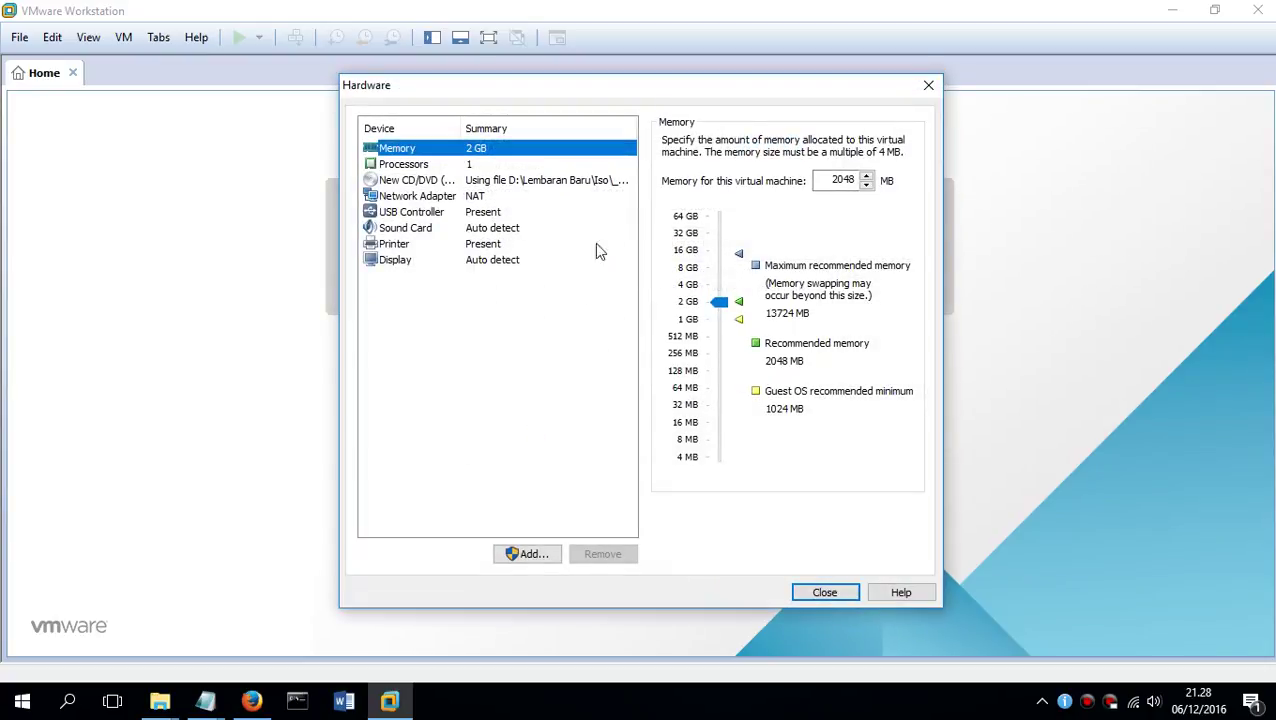
# Raise memory from 2 GB to 8 GB and processors to 2, then finish and power on
pyautogui.click(722, 302)
pyautogui.moveTo(724, 302); pyautogui.dragTo(725, 274)
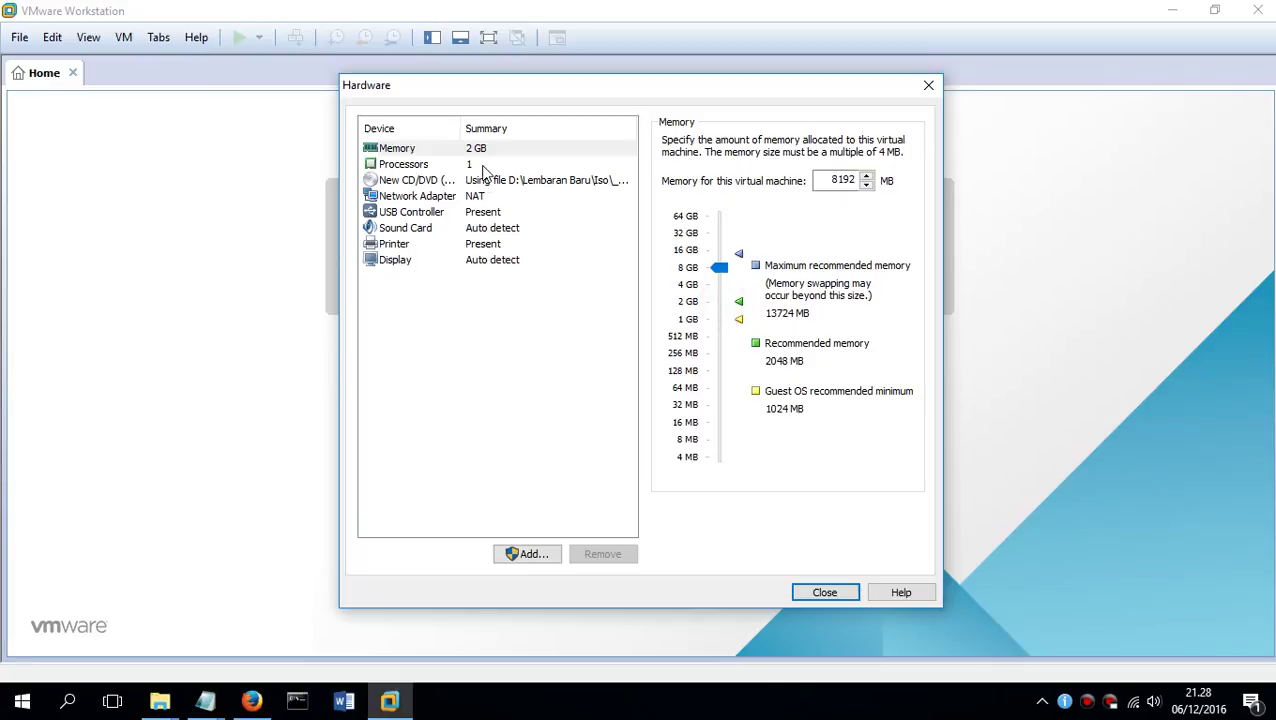
pyautogui.click(485, 164)
pyautogui.click(835, 143)
pyautogui.click(826, 162)
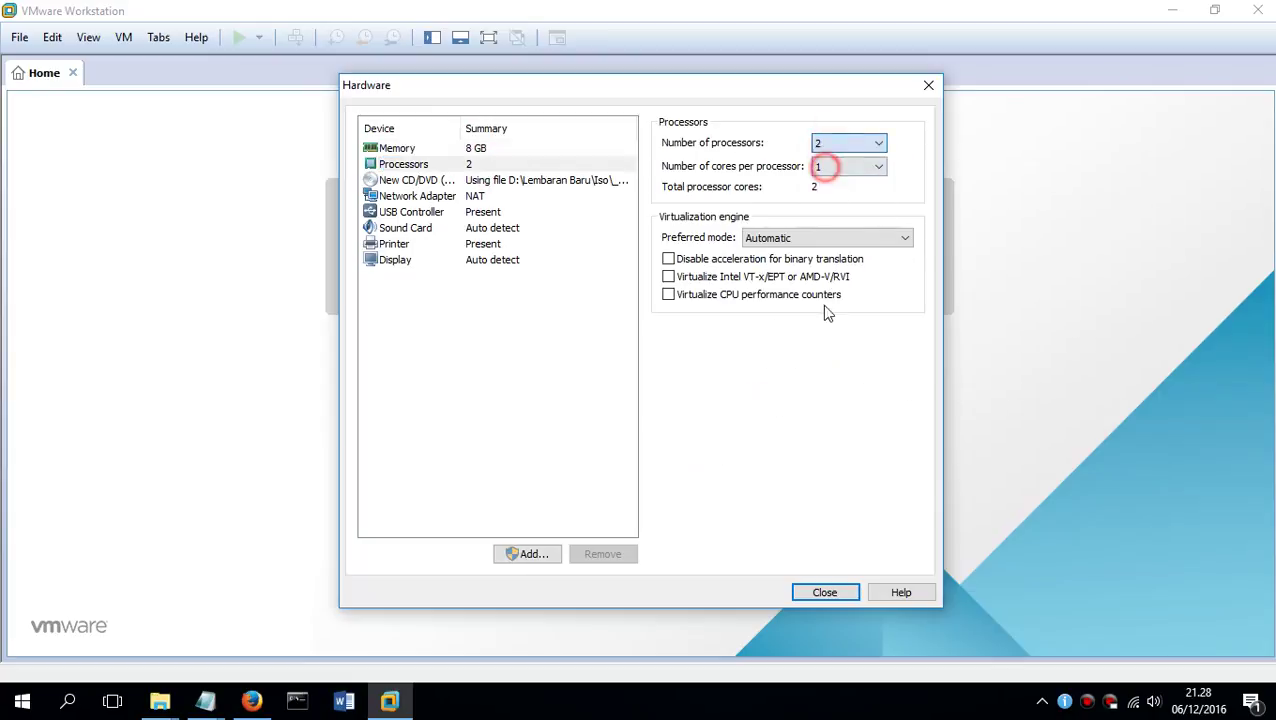
pyautogui.click(817, 594)
pyautogui.click(719, 512)
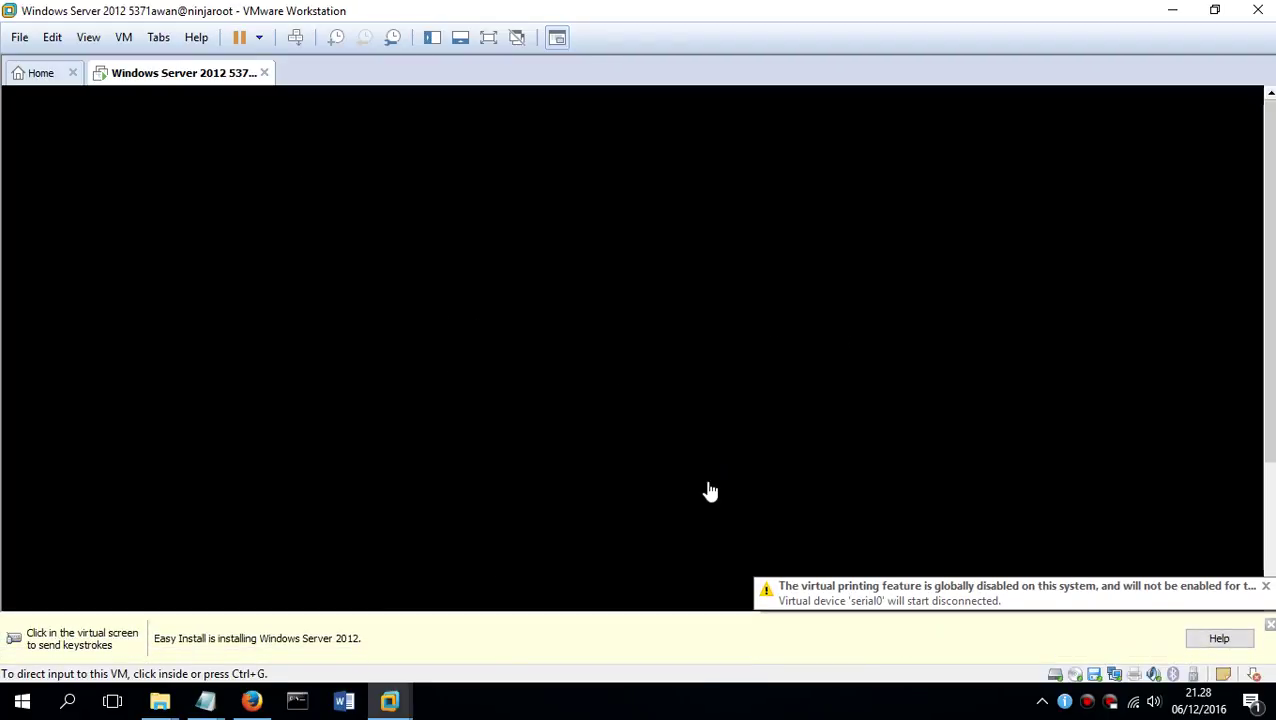
# Dismiss the virtual printing warning and the Easy Install hint bar
pyautogui.click(1266, 588)
pyautogui.click(1269, 625)
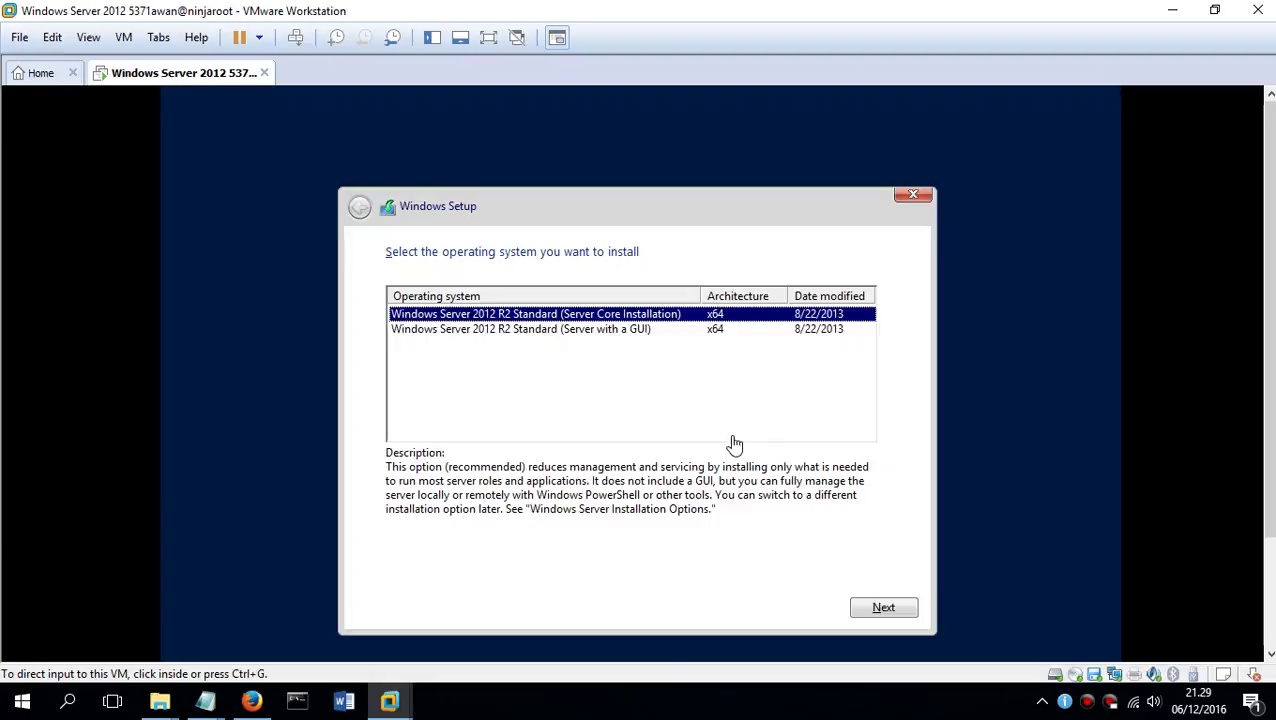
# Select Windows Server 2012 R2 Standard (Server with a GUI) in Setup and begin installing
pyautogui.click(734, 444)
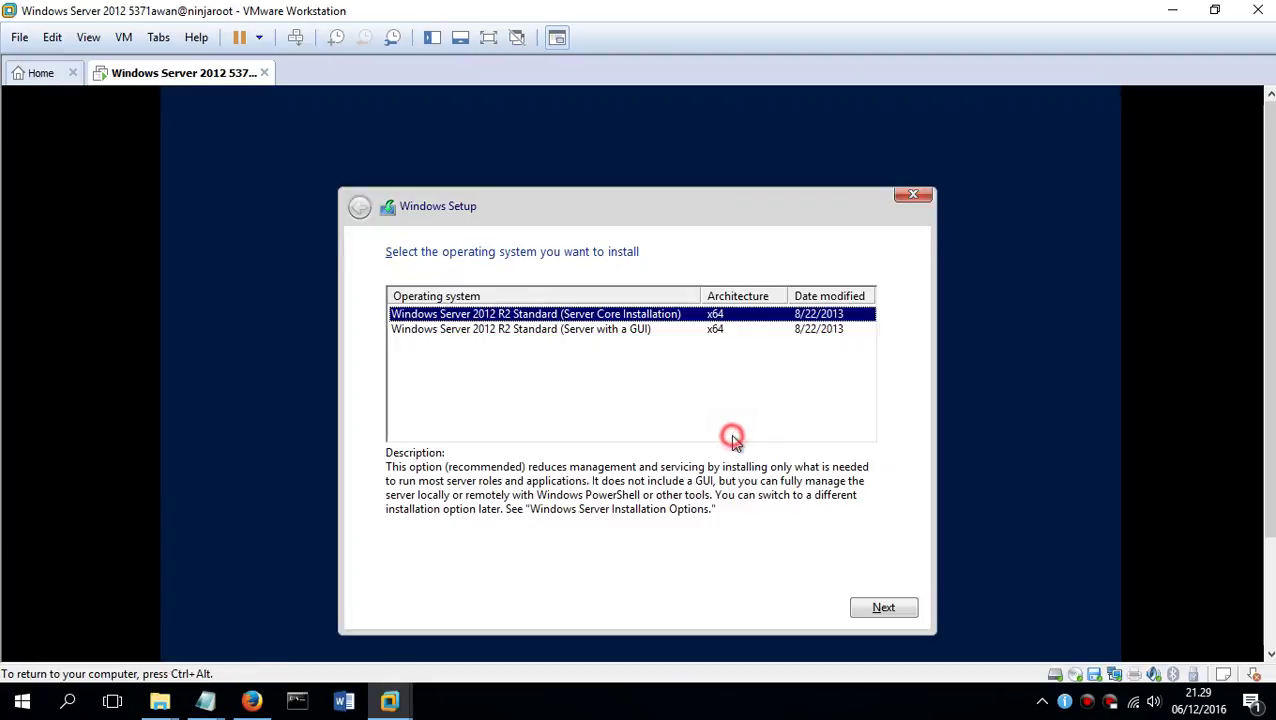
pyautogui.click(608, 330)
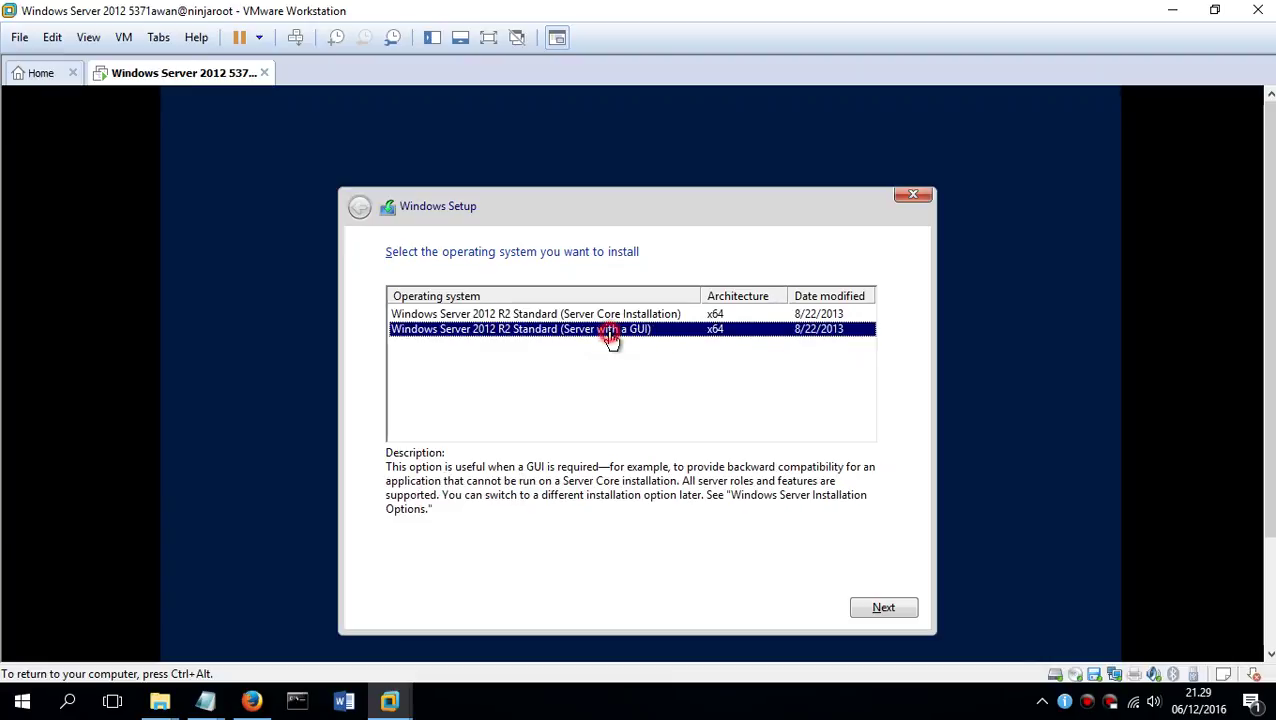
pyautogui.click(862, 608)
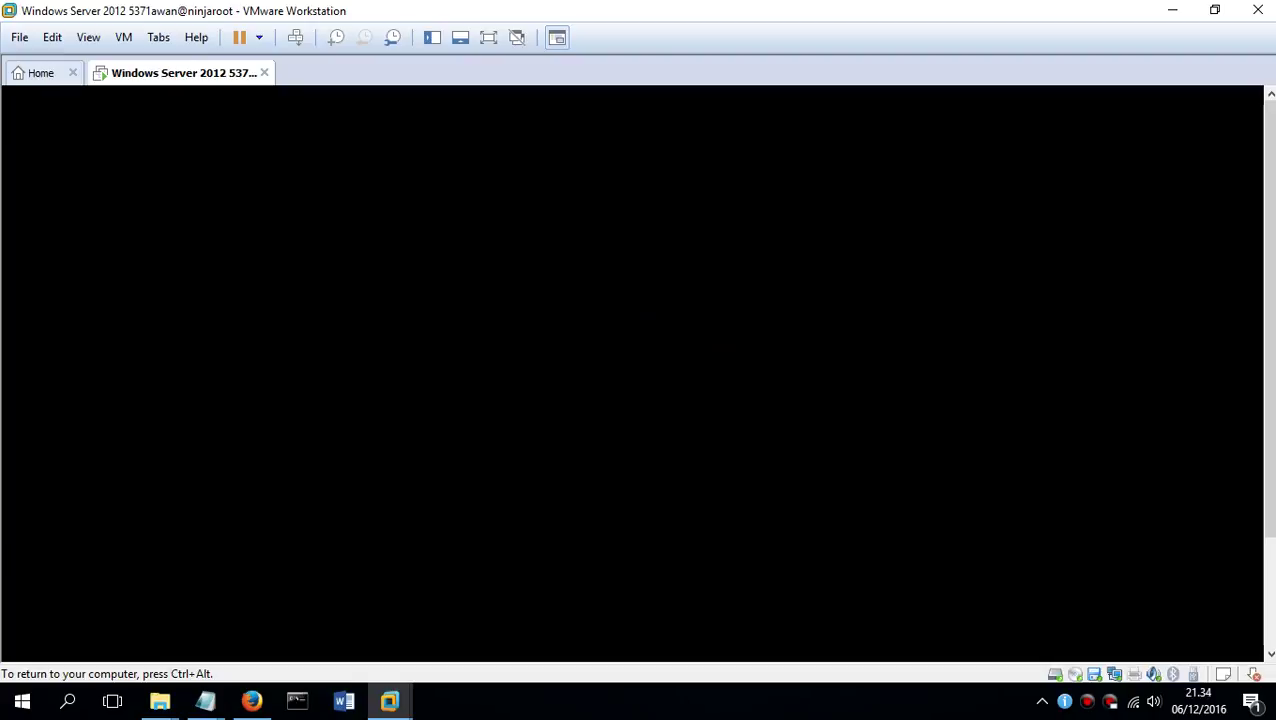
# Switch the VM to full screen while Windows boots
pyautogui.click(488, 37)
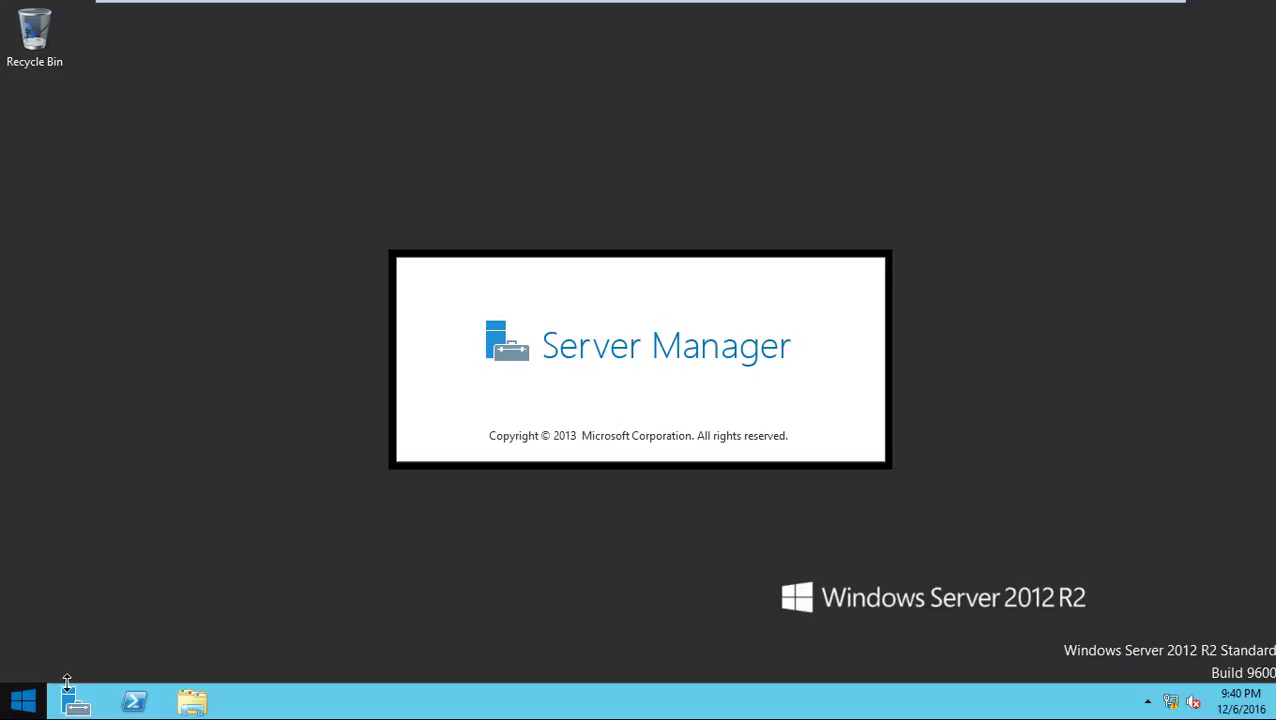
# Run dxdiag from PowerShell, skip the signature check, confirm 8192MB RAM and 2 CPUs, and exit
pyautogui.click(133, 703)
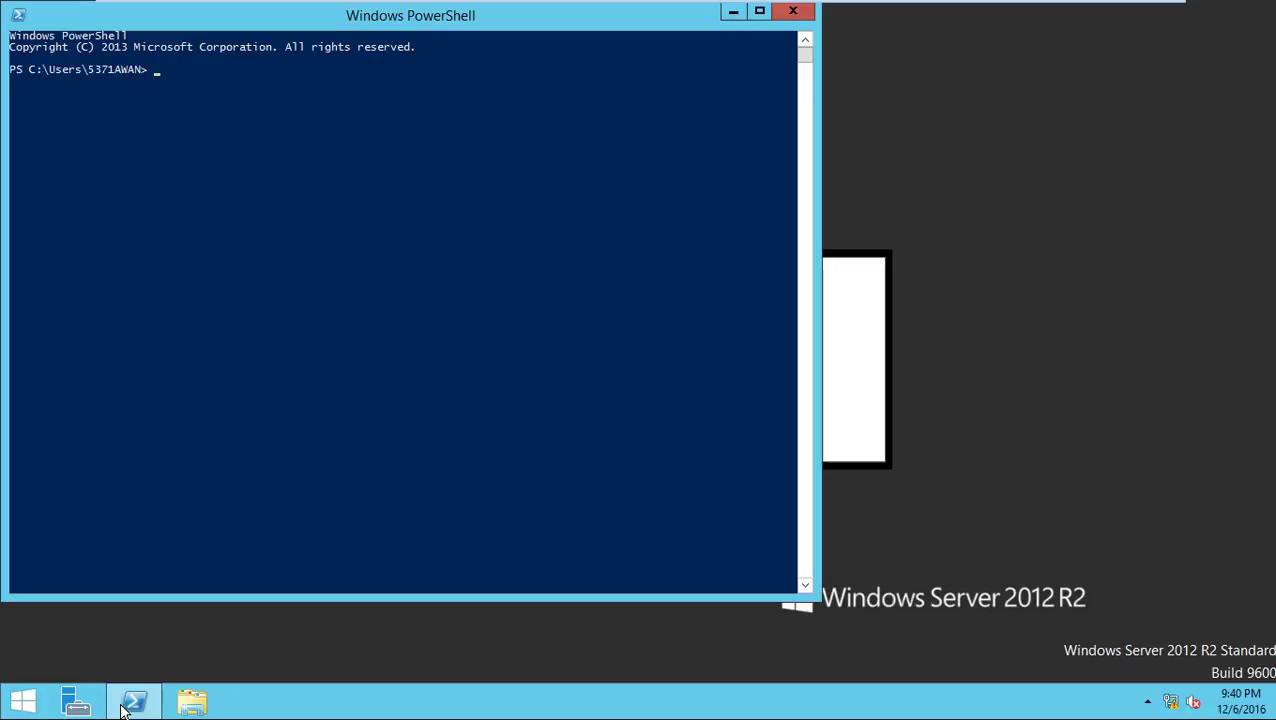
pyautogui.write('dxdiag')
pyautogui.press('Return')
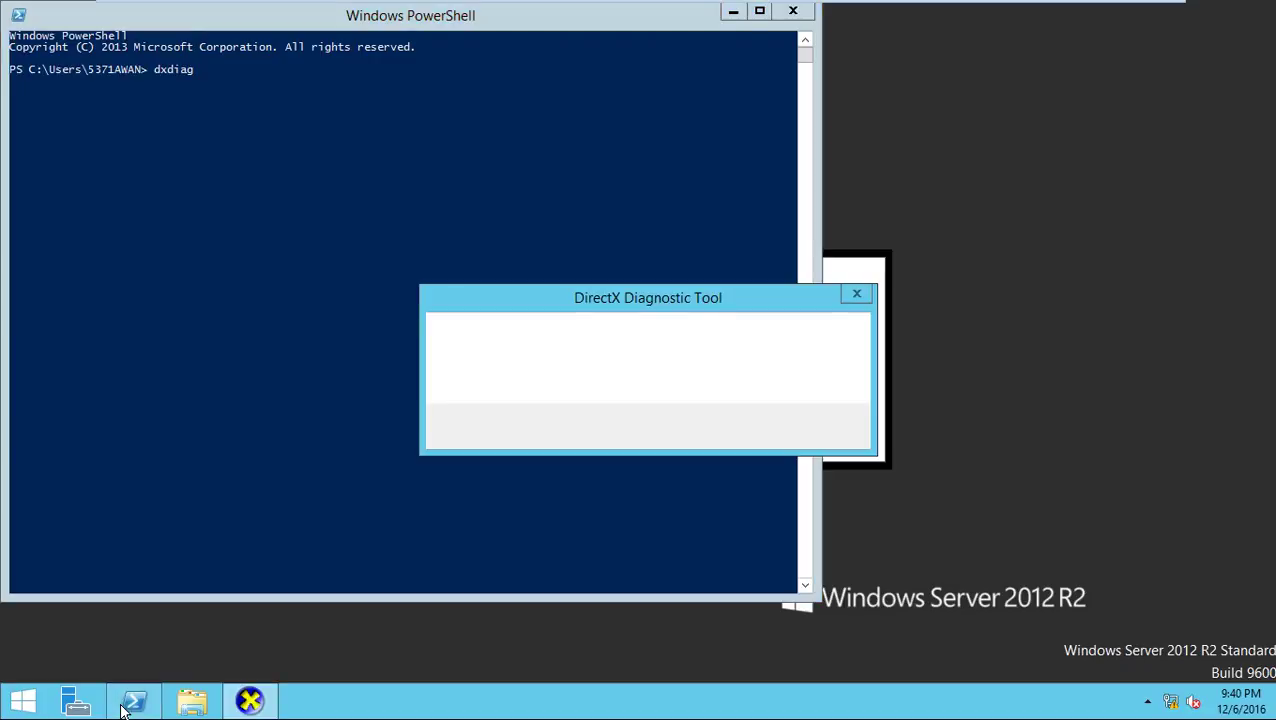
pyautogui.press('Escape')
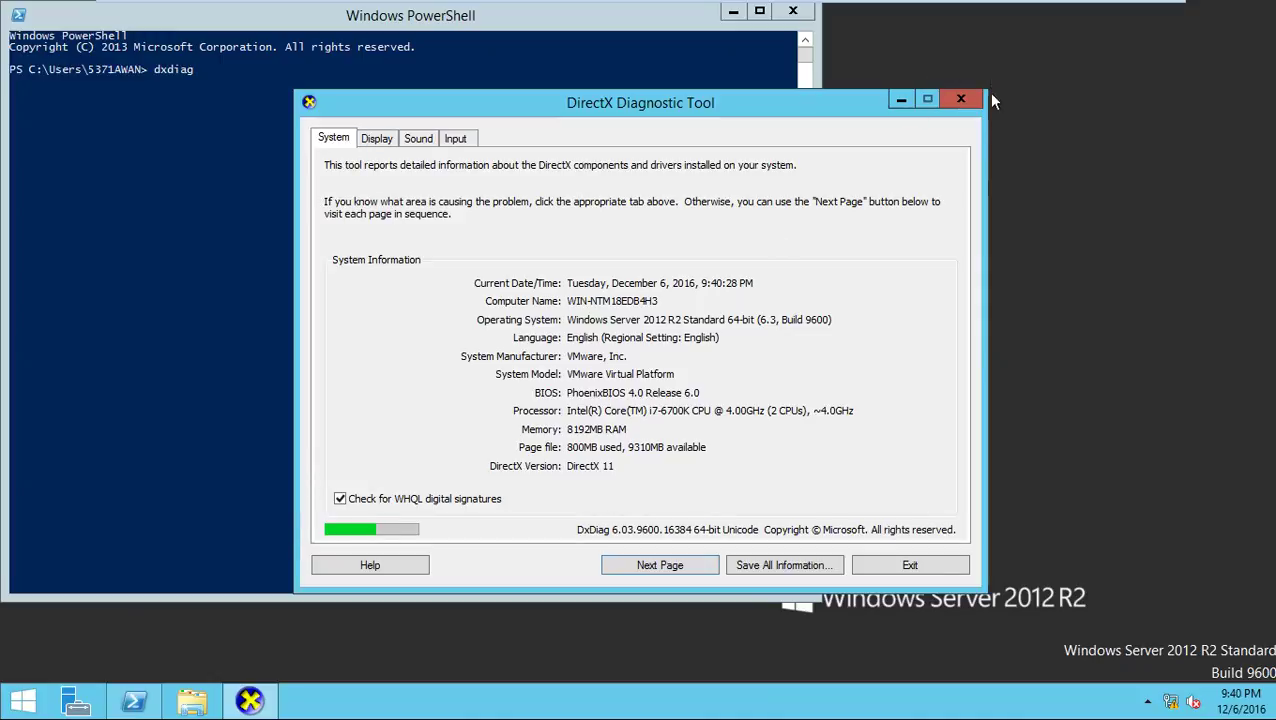
pyautogui.click(962, 100)
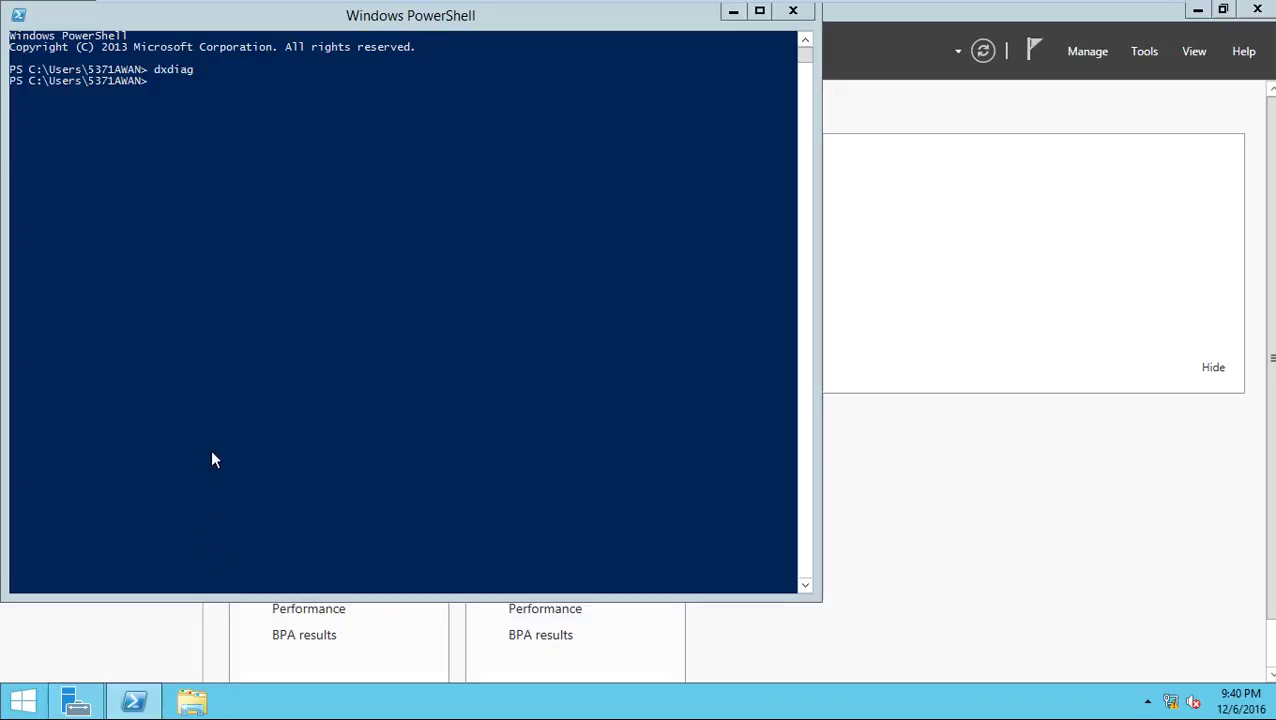
# Open the System properties of This PC from File Explorer
pyautogui.press('super+e')
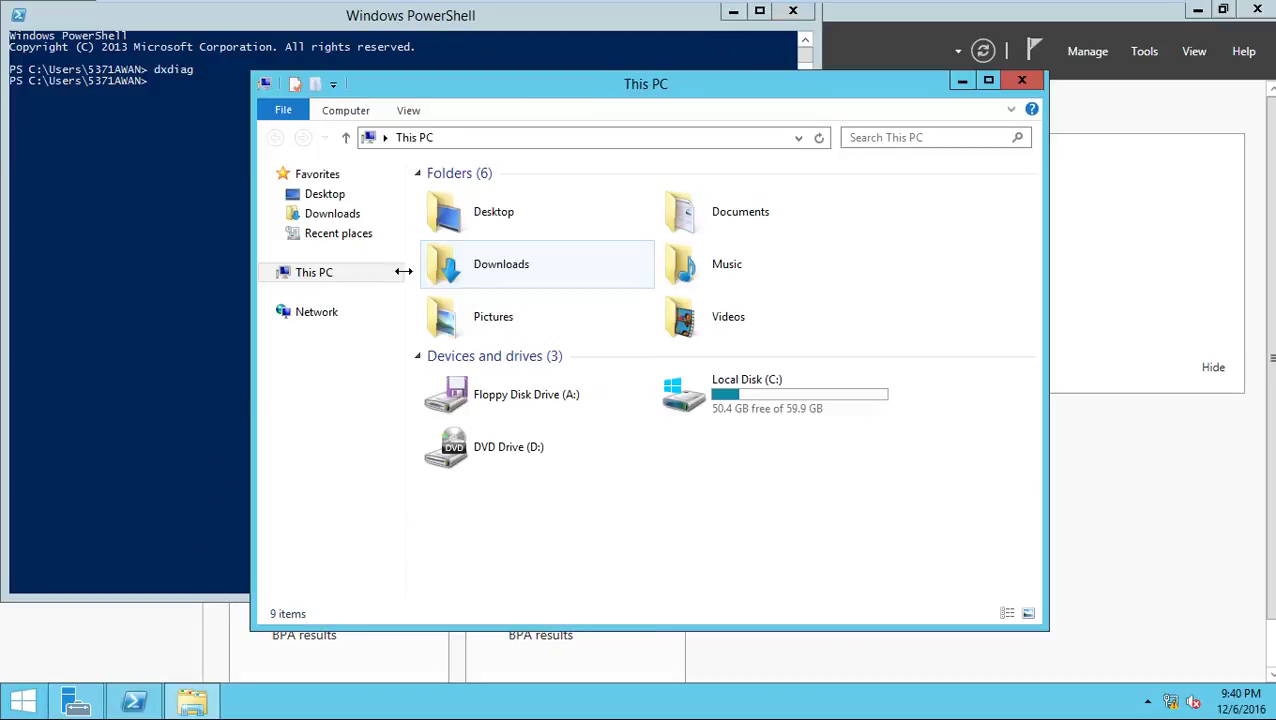
pyautogui.rightClick(384, 278)
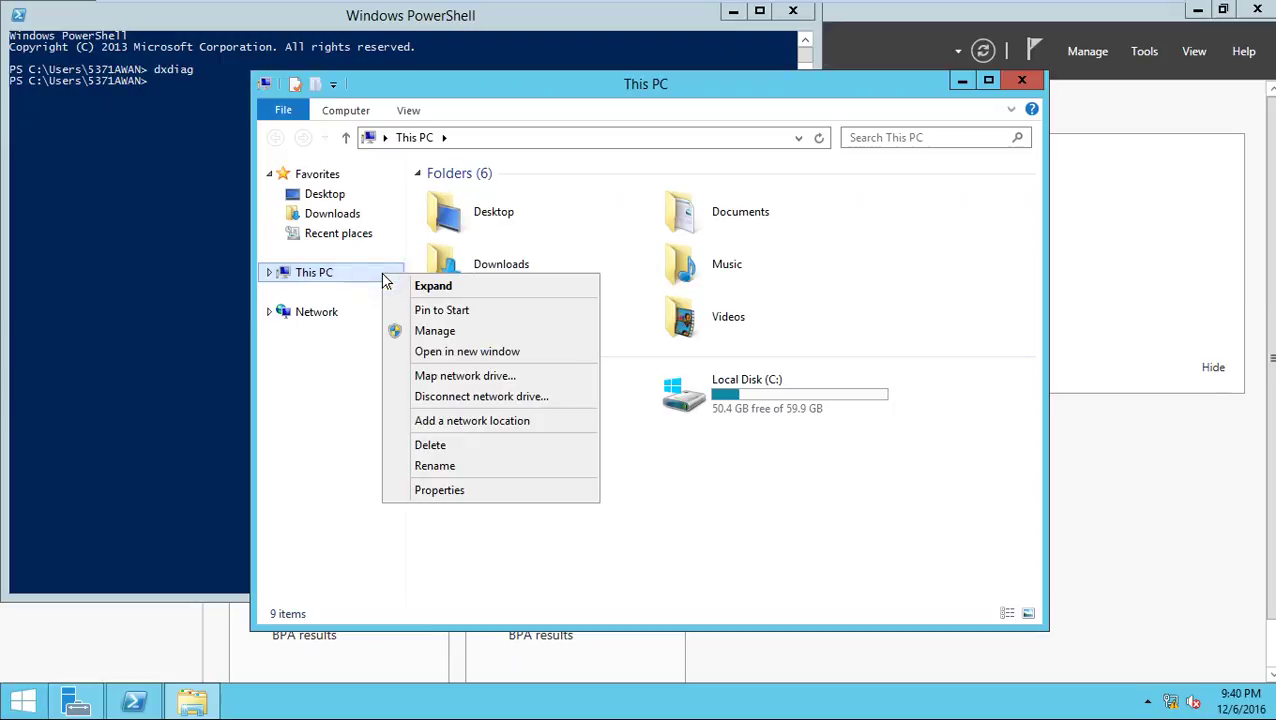
pyautogui.click(460, 492)
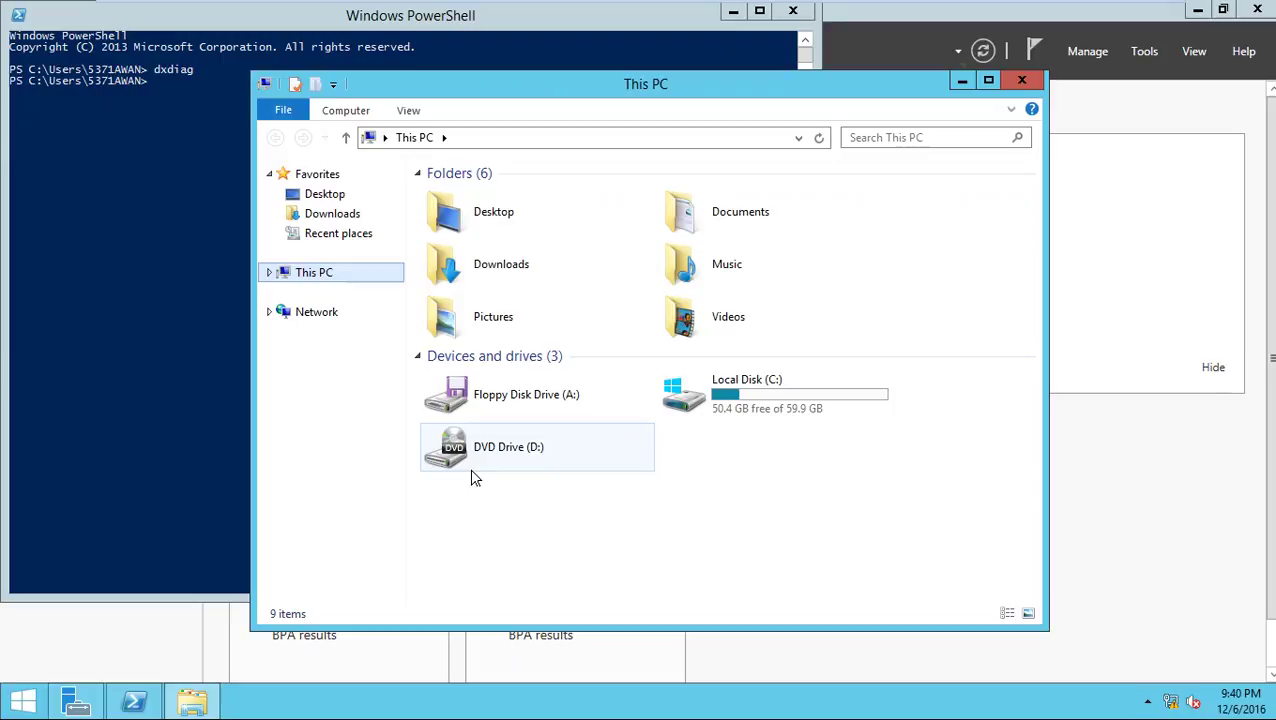
# Check the System page shows 8.00 GB RAM and 2 processors, then close it
pyautogui.rightClick(568, 548)
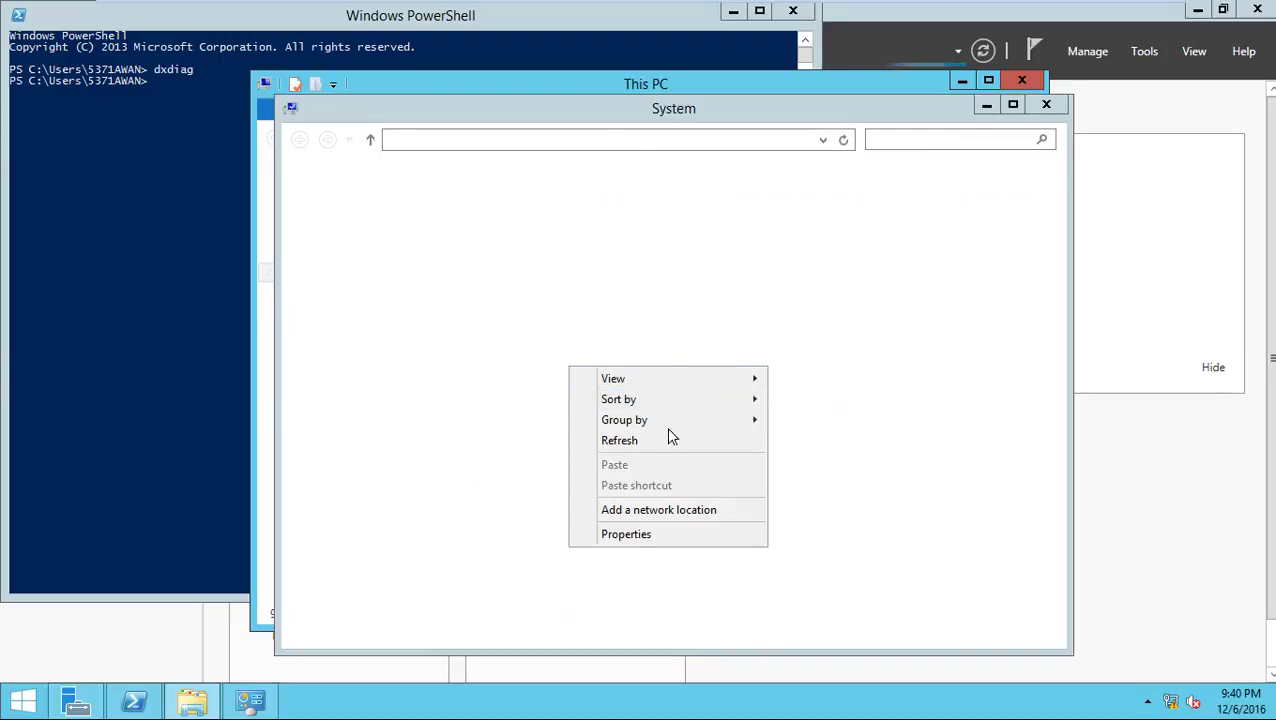
pyautogui.click(671, 439)
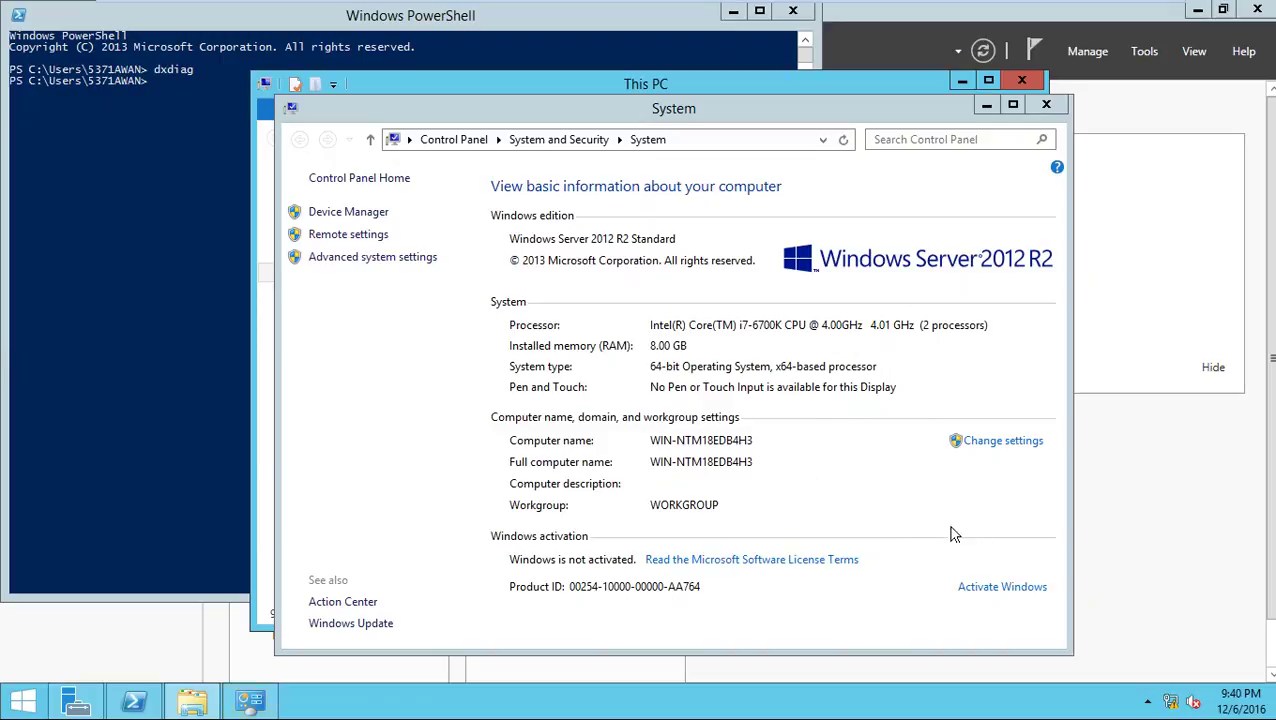
pyautogui.click(794, 262)
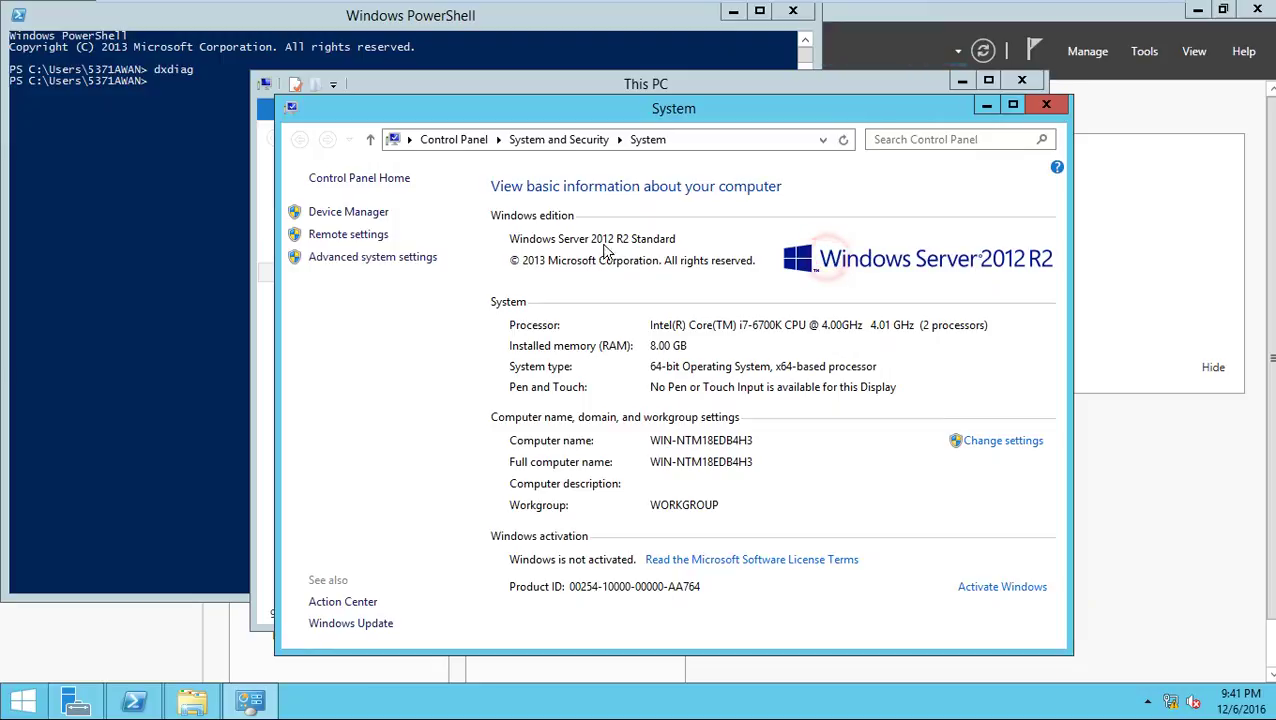
pyautogui.click(500, 240)
pyautogui.click(648, 239)
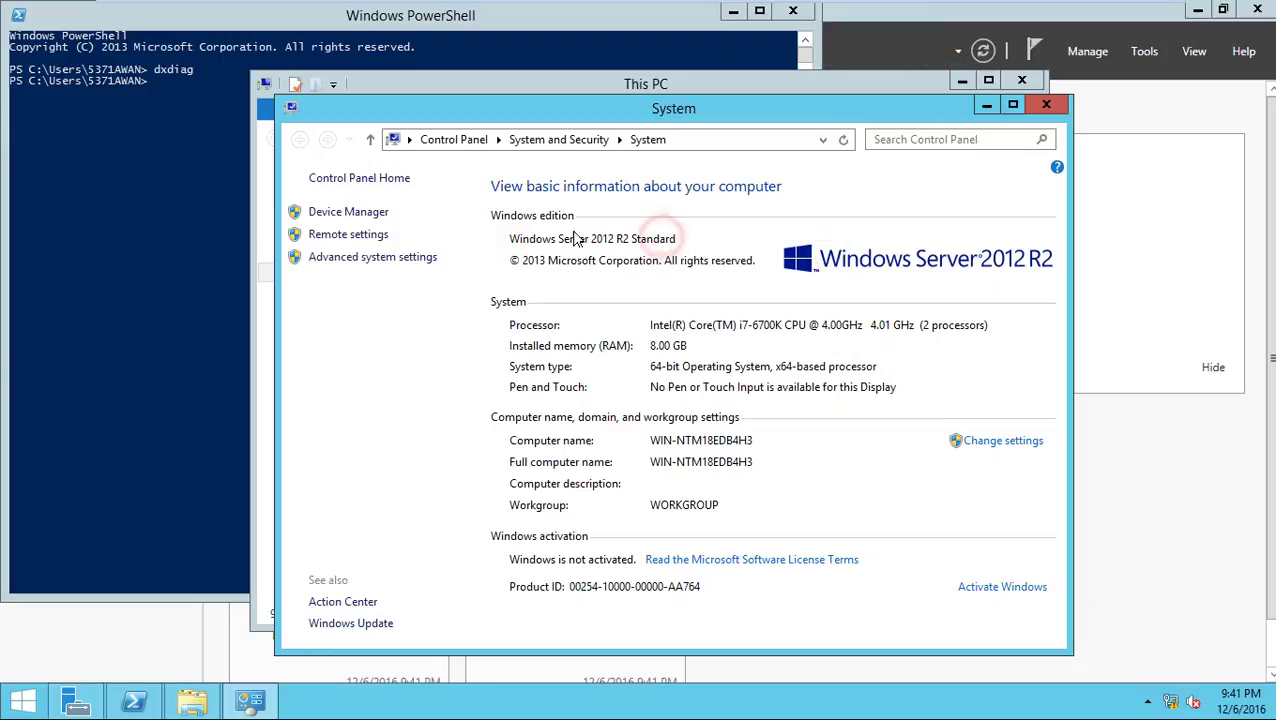
pyautogui.click(540, 238)
pyautogui.click(532, 238)
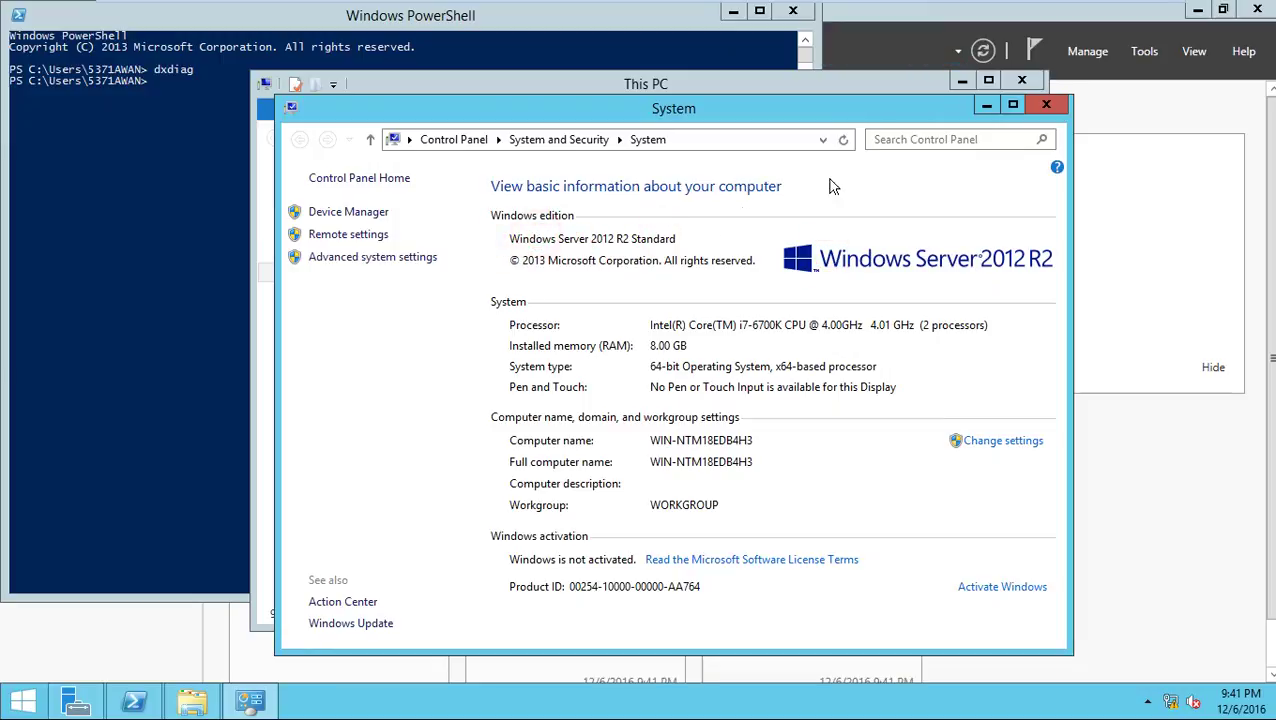
pyautogui.click(1045, 105)
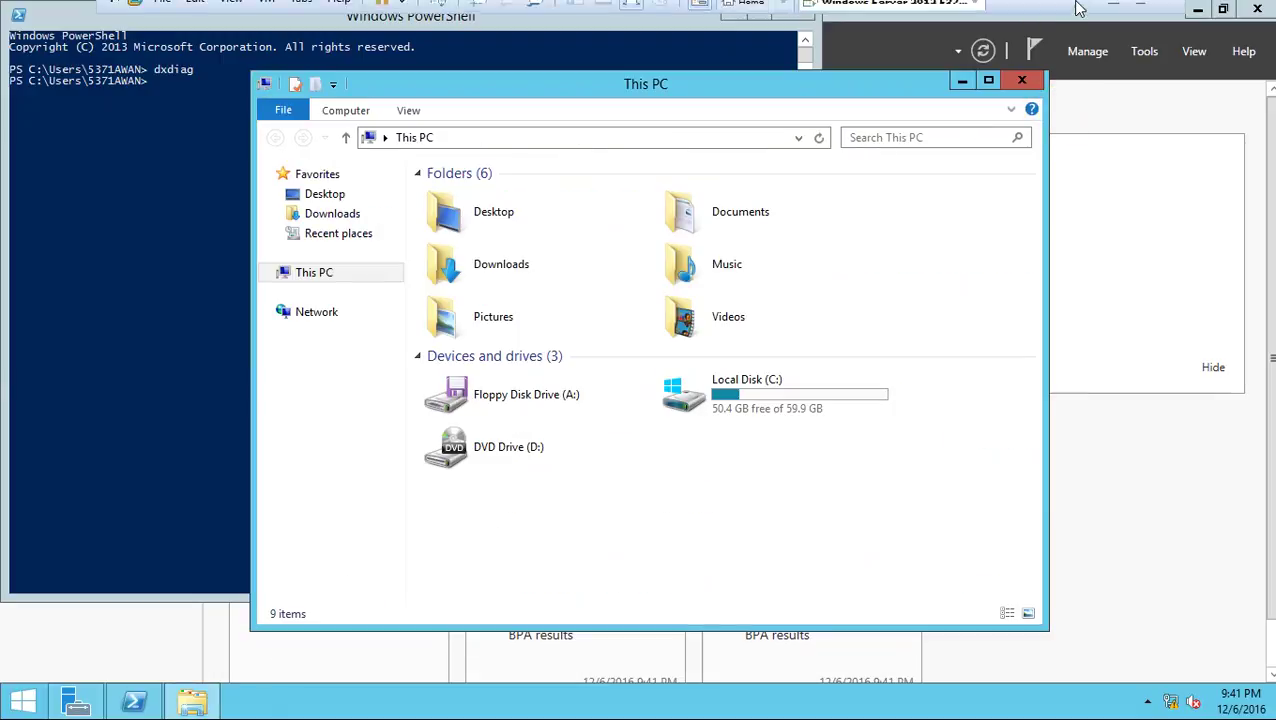